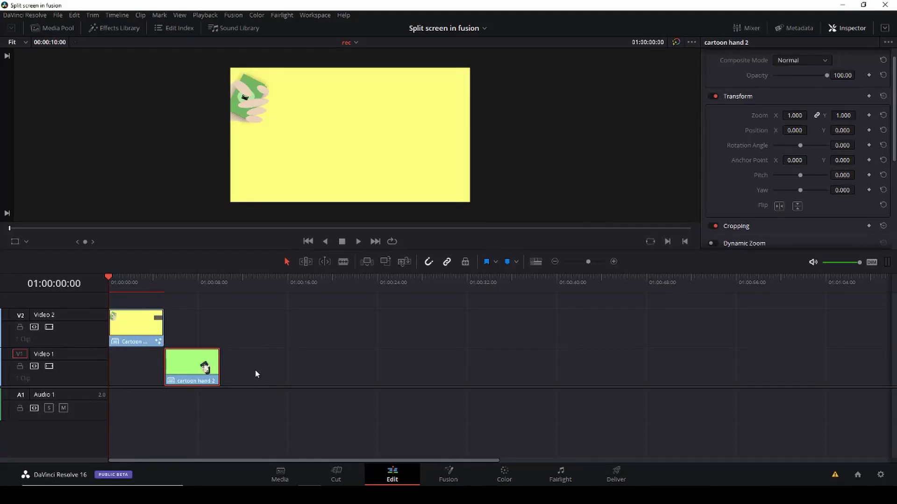
# Align the green cartoon hand 2 clip at timeline start under the yellow clip, then open the yellow clip in Fusion.
pyautogui.moveTo(107, 275); pyautogui.dragTo(212, 315)
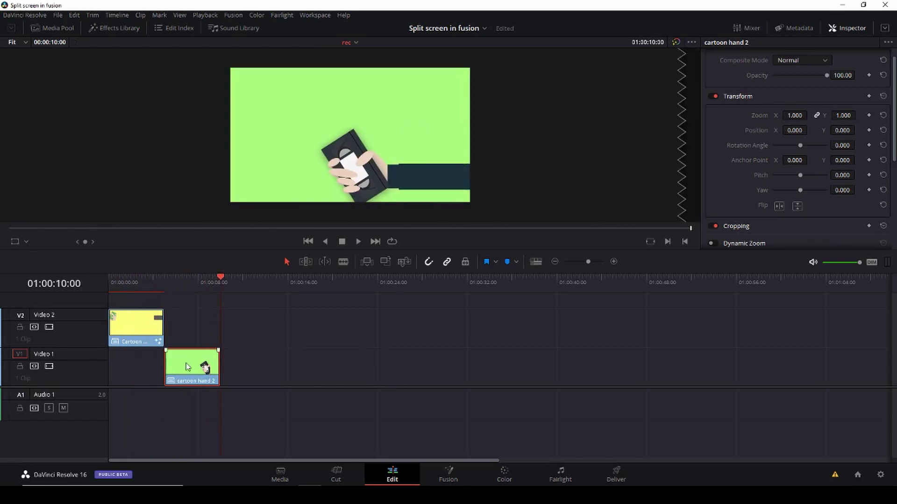
pyautogui.moveTo(187, 365); pyautogui.dragTo(131, 365)
pyautogui.moveTo(219, 276); pyautogui.dragTo(106, 283)
pyautogui.click(132, 326)
pyautogui.click(467, 475)
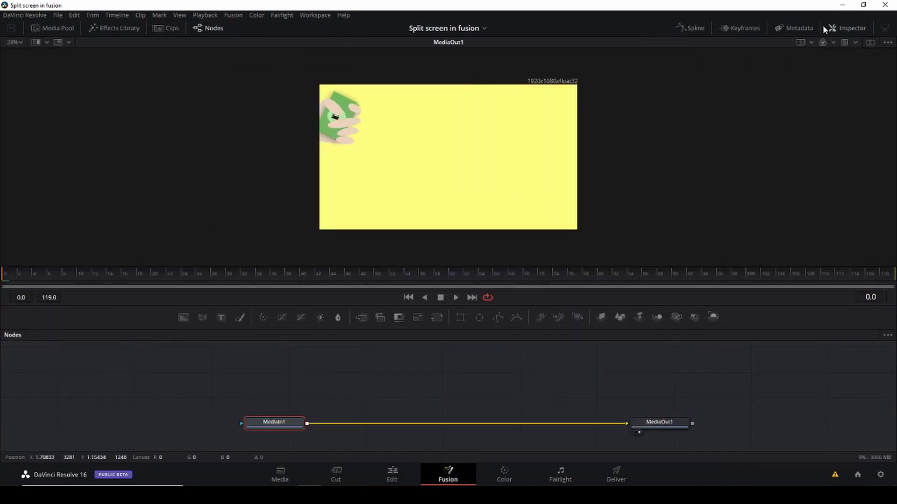
# Add a Polygon mask node to the yellow clip's composition.
pyautogui.click(870, 43)
pyautogui.click(871, 43)
pyautogui.moveTo(498, 318); pyautogui.dragTo(143, 403)
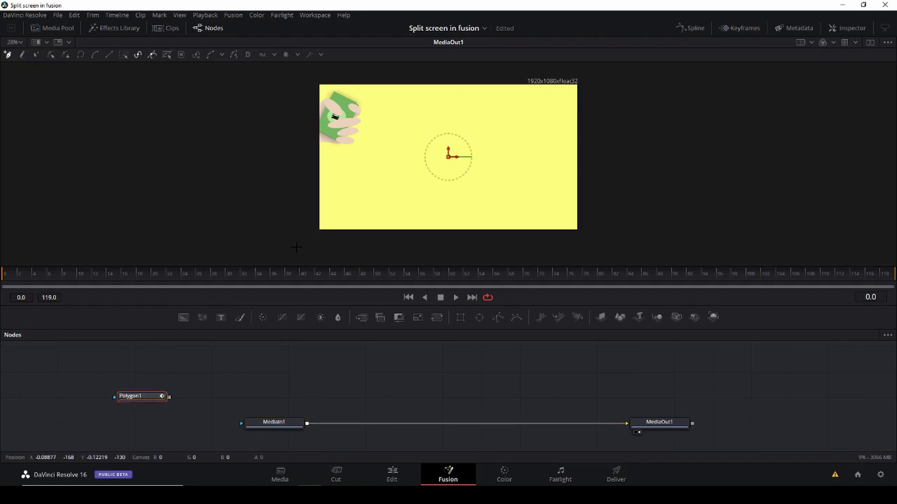
# Draw a closed polygon covering the frame's top-left triangle along the diagonal.
pyautogui.moveTo(296, 247); pyautogui.dragTo(323, 247)
pyautogui.click(320, 230)
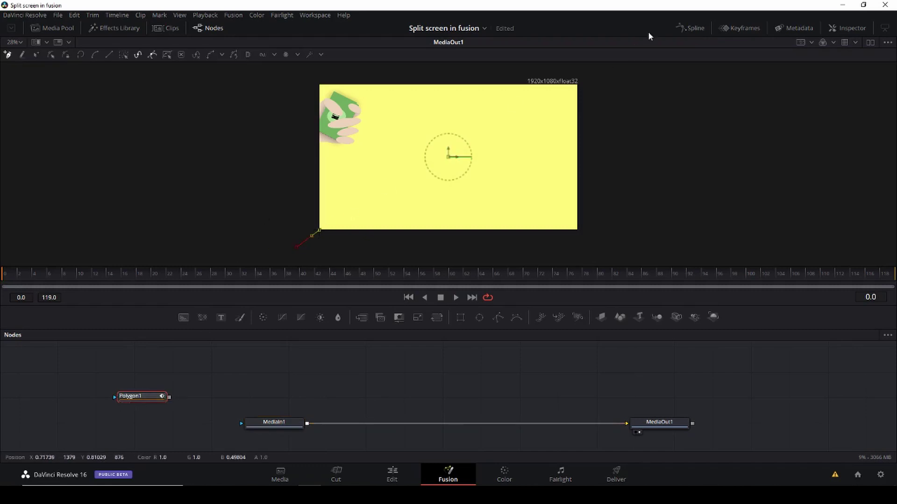
pyautogui.click(583, 81)
pyautogui.hotkey('ctrl', 'z')
pyautogui.scroll(1, 579, 94)
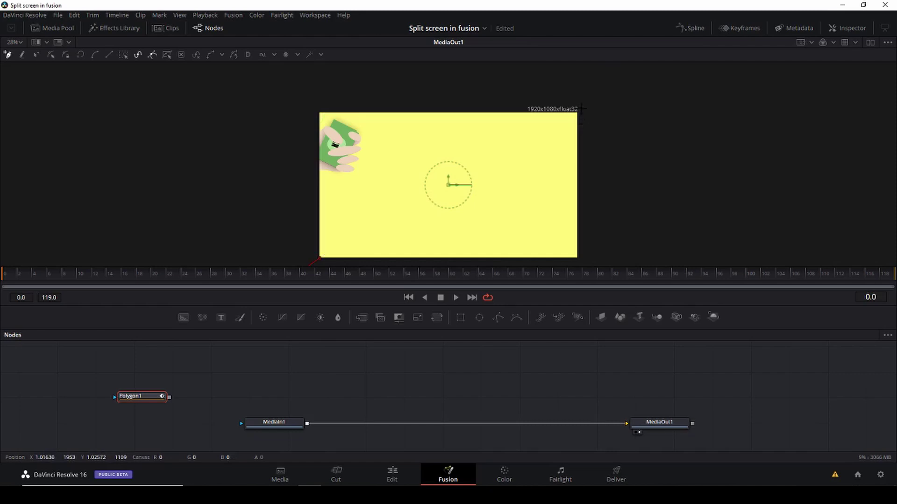
pyautogui.click(581, 109)
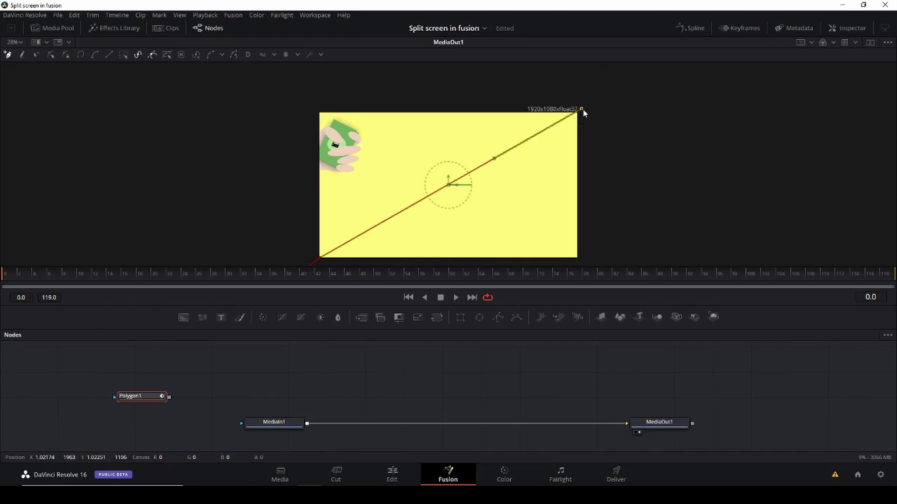
pyautogui.moveTo(583, 110); pyautogui.dragTo(584, 108)
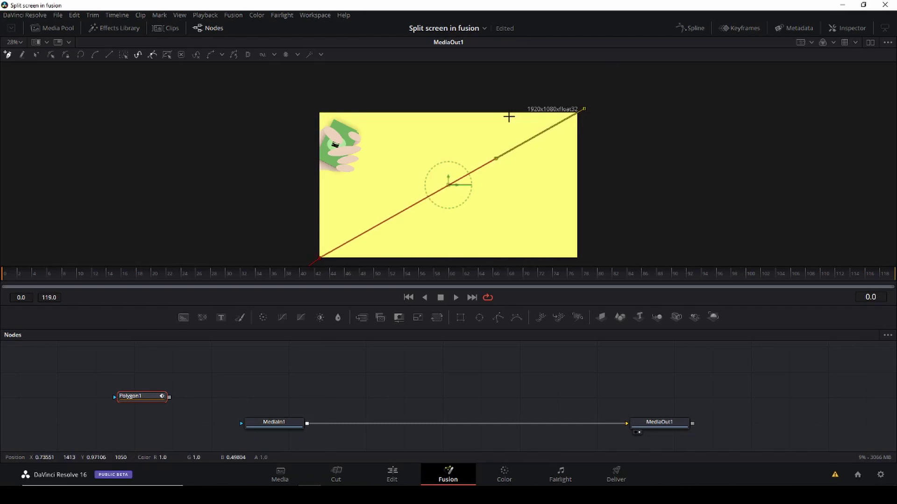
pyautogui.click(306, 107)
pyautogui.click(304, 254)
pyautogui.scroll(-3, 304, 256)
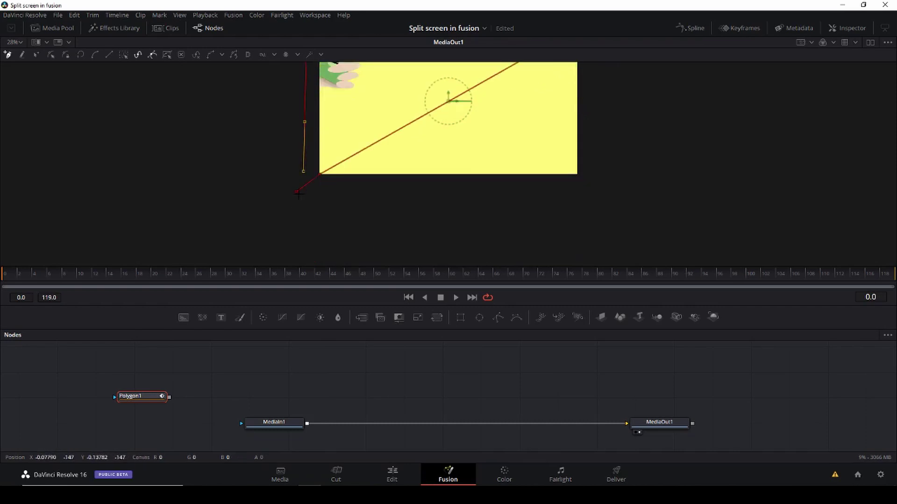
pyautogui.click(298, 193)
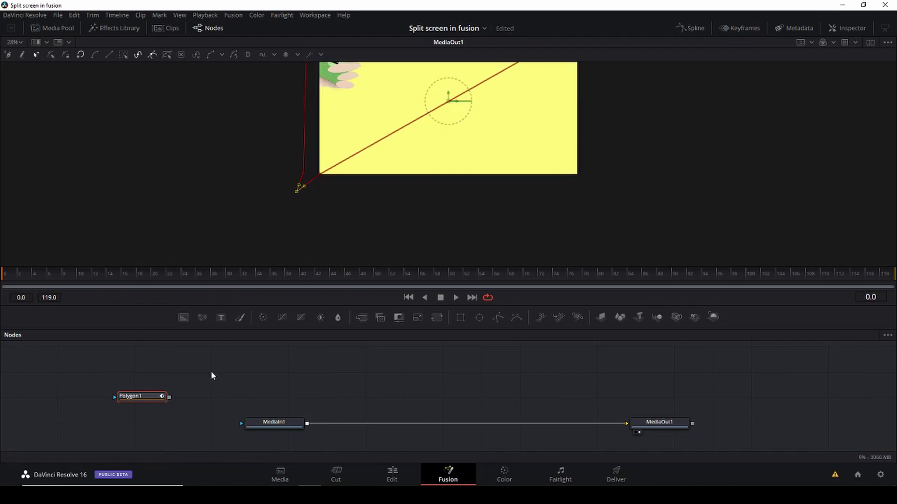
# Connect the polygon as MediaIn1's mask and return to the Edit page.
pyautogui.moveTo(169, 397); pyautogui.dragTo(240, 422)
pyautogui.scroll(3, 366, 166)
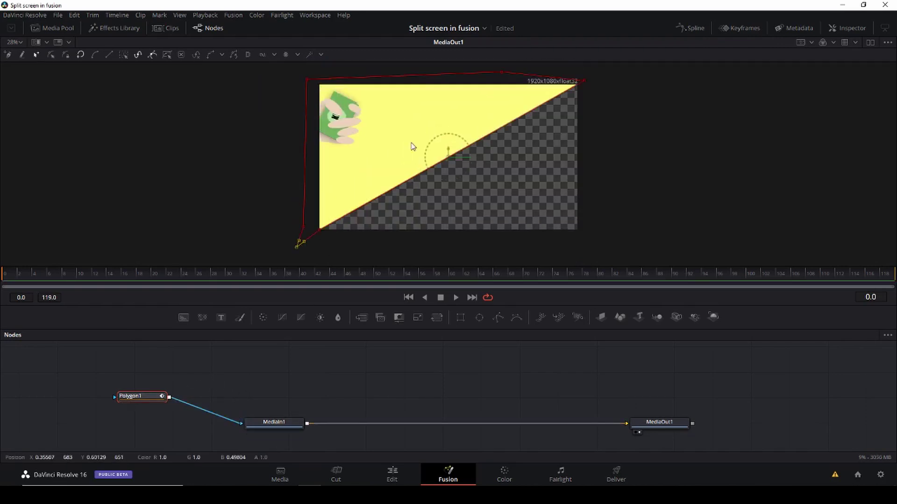
pyautogui.click(393, 474)
# Play the diagonal split composite from the start, then go back to the Fusion page.
pyautogui.moveTo(138, 276); pyautogui.dragTo(80, 273)
pyautogui.press('space')
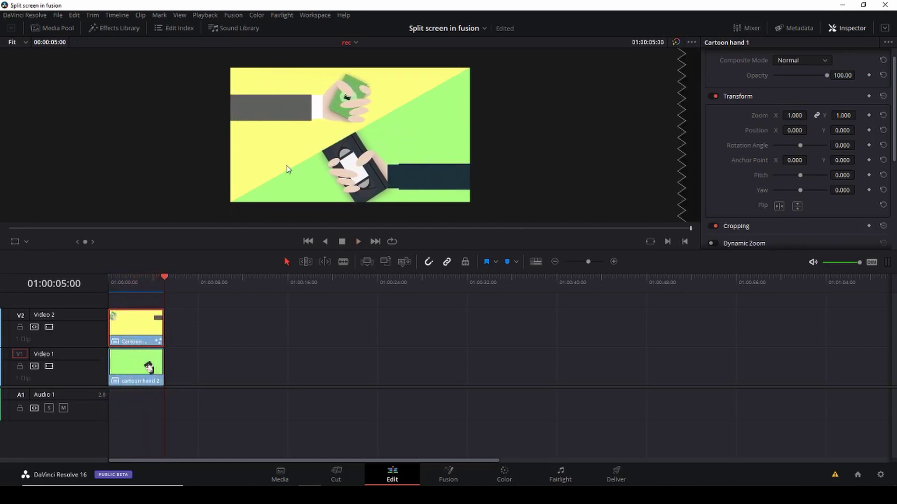
pyautogui.click(449, 474)
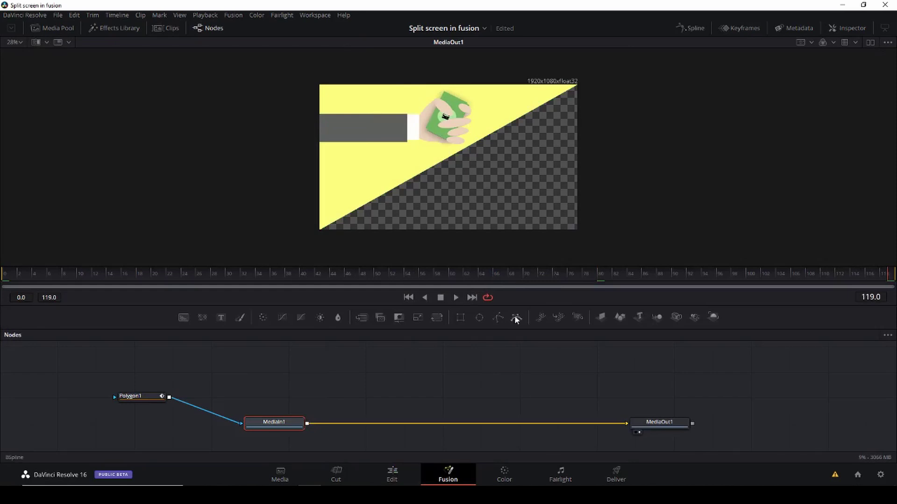
# Enlarge the node area, enable dual viewers, and add a Background1 node shown in the left viewer.
pyautogui.moveTo(516, 305); pyautogui.dragTo(513, 238)
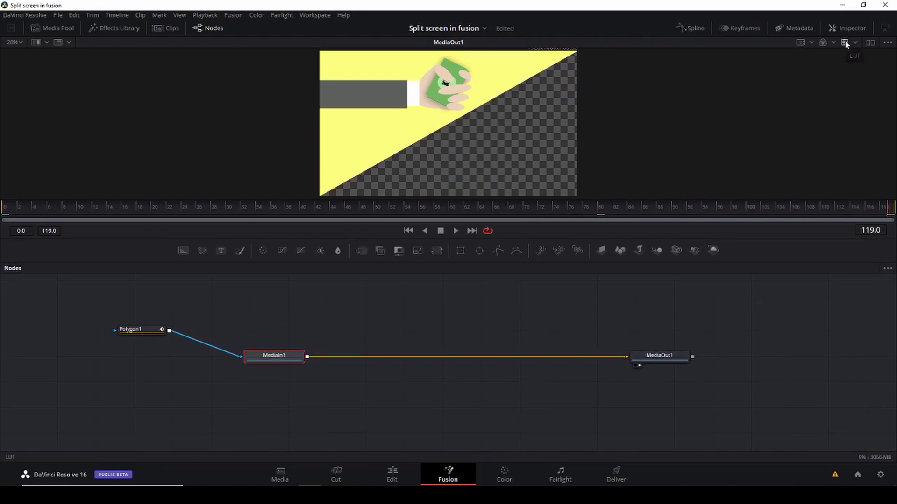
pyautogui.click(870, 42)
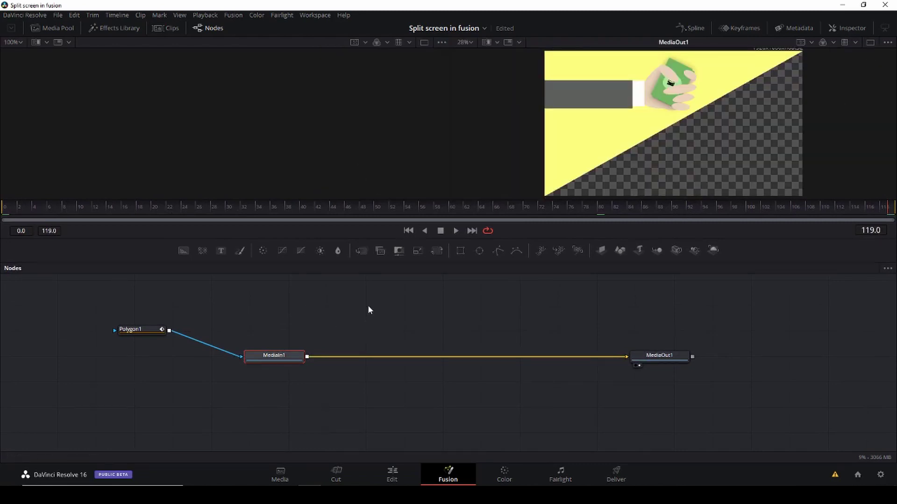
pyautogui.moveTo(184, 251); pyautogui.dragTo(321, 308)
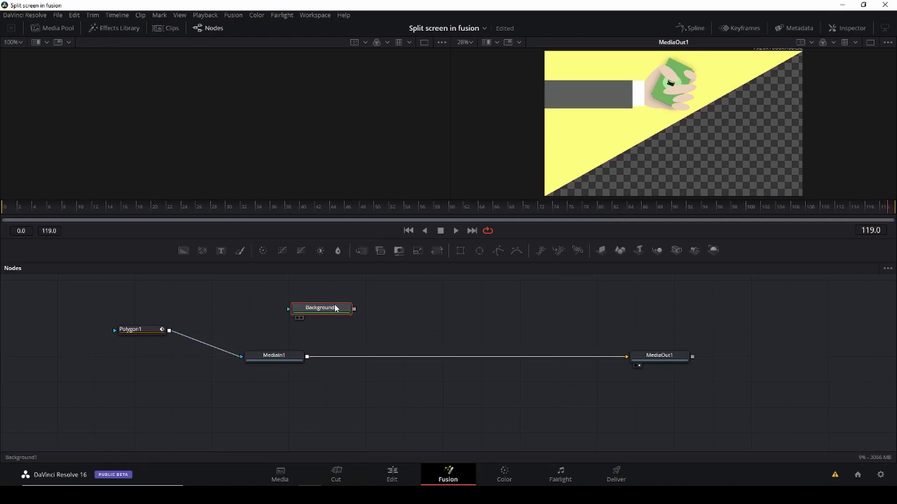
pyautogui.press('1')
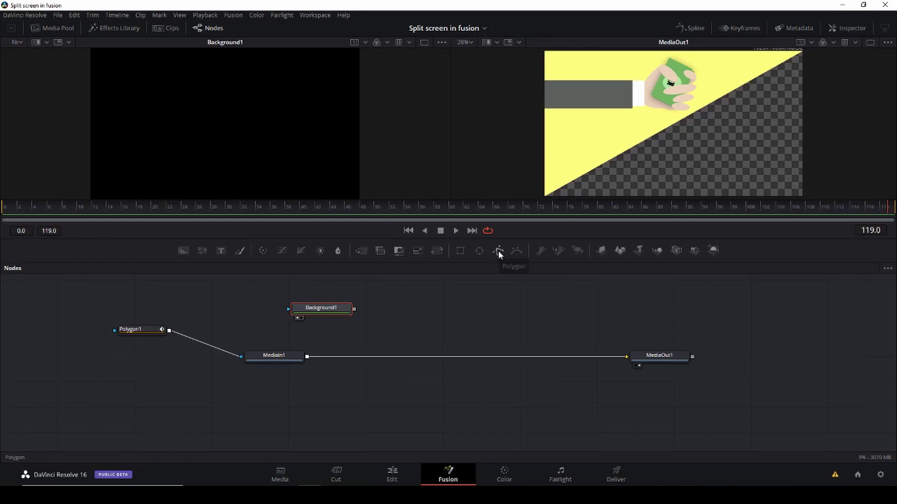
# Add a second Polygon node and make the viewers taller.
pyautogui.moveTo(498, 253); pyautogui.dragTo(481, 275)
pyautogui.moveTo(404, 303); pyautogui.dragTo(405, 303)
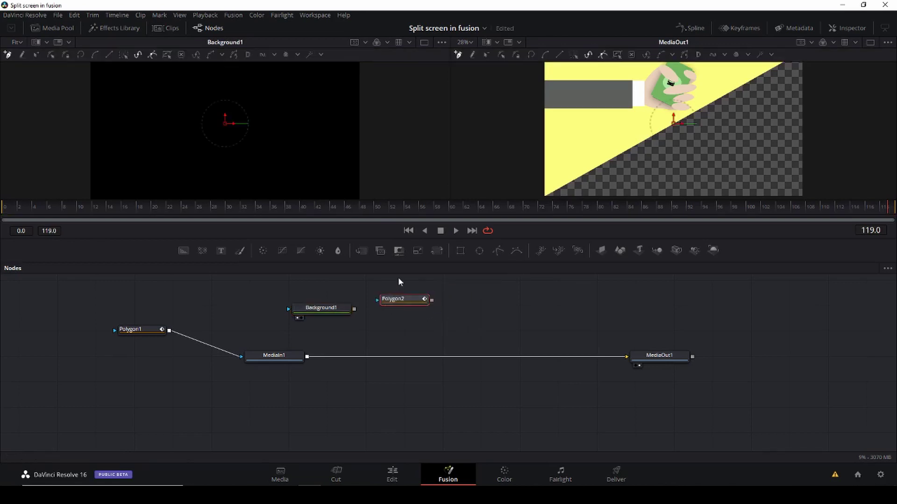
pyautogui.scroll(-1, 366, 146)
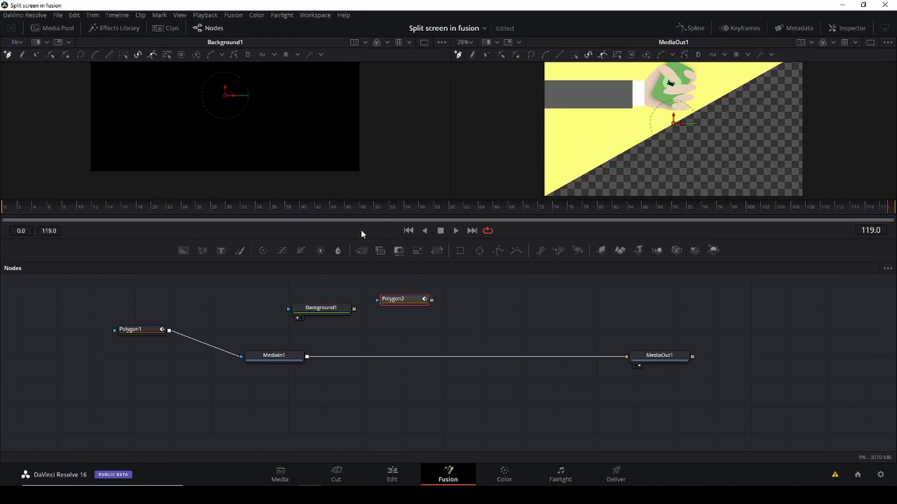
pyautogui.moveTo(366, 238); pyautogui.dragTo(366, 296)
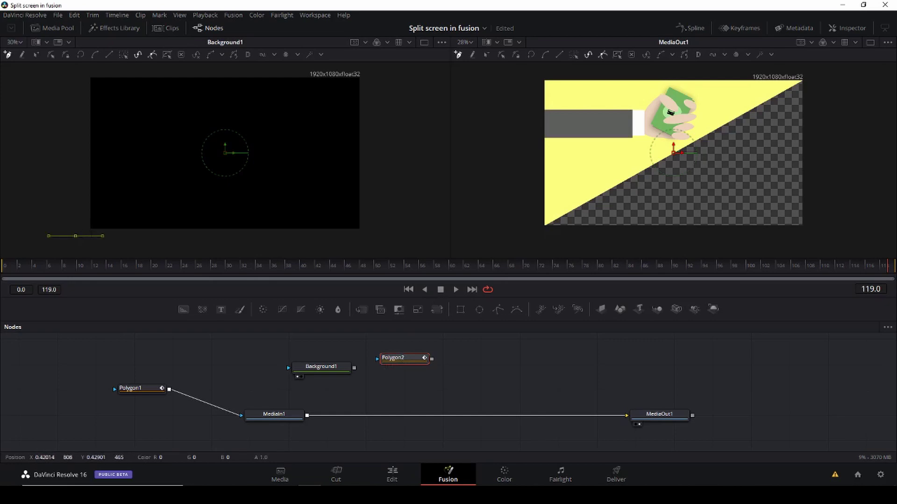
# Draw Polygon2 as a thin diagonal strip and connect it as Background1's effect mask.
pyautogui.click(76, 235)
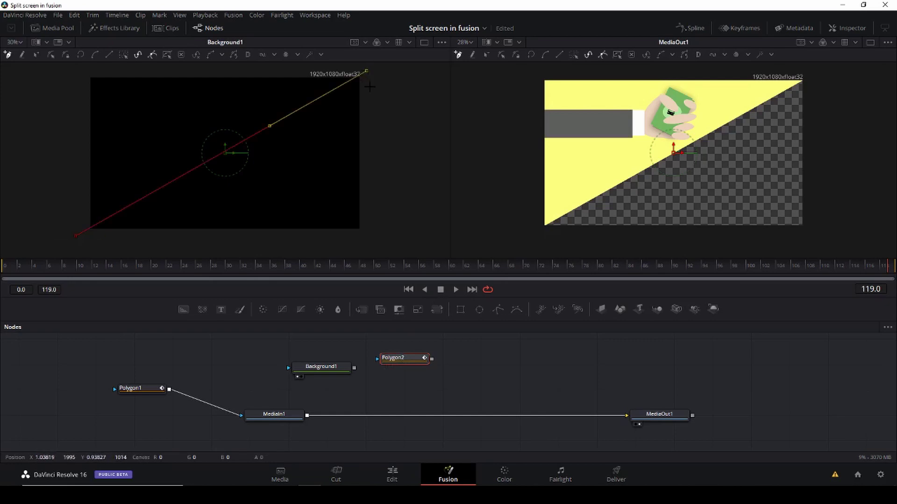
pyautogui.click(373, 75)
pyautogui.click(82, 241)
pyautogui.click(76, 236)
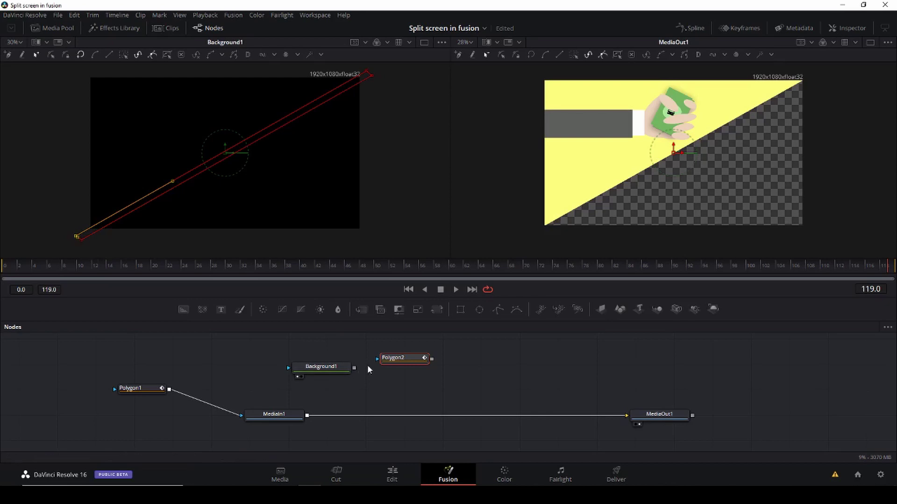
pyautogui.moveTo(407, 360); pyautogui.dragTo(290, 368)
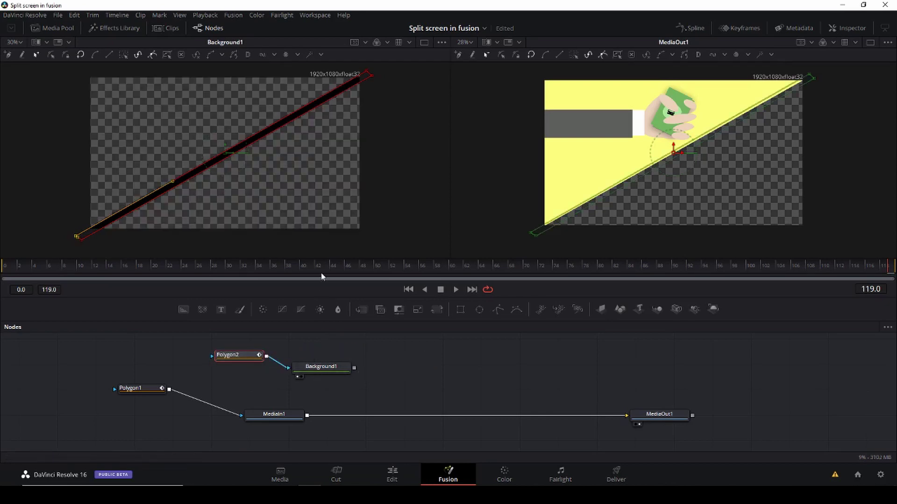
# Change Background1's colour from black to white in the Inspector.
pyautogui.click(323, 369)
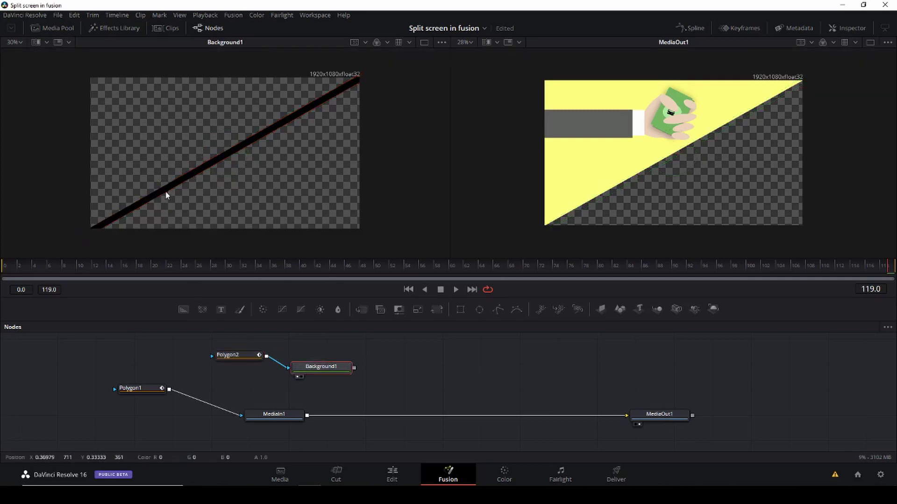
pyautogui.click(854, 28)
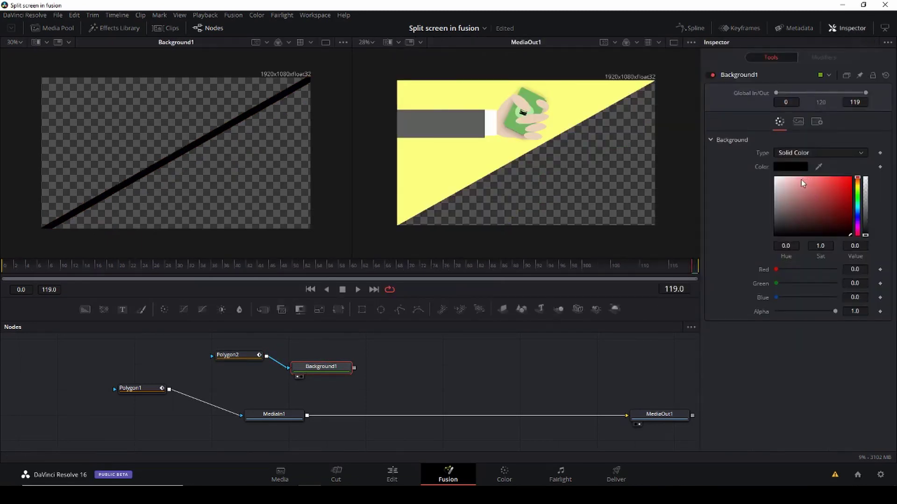
pyautogui.moveTo(802, 183); pyautogui.dragTo(777, 182)
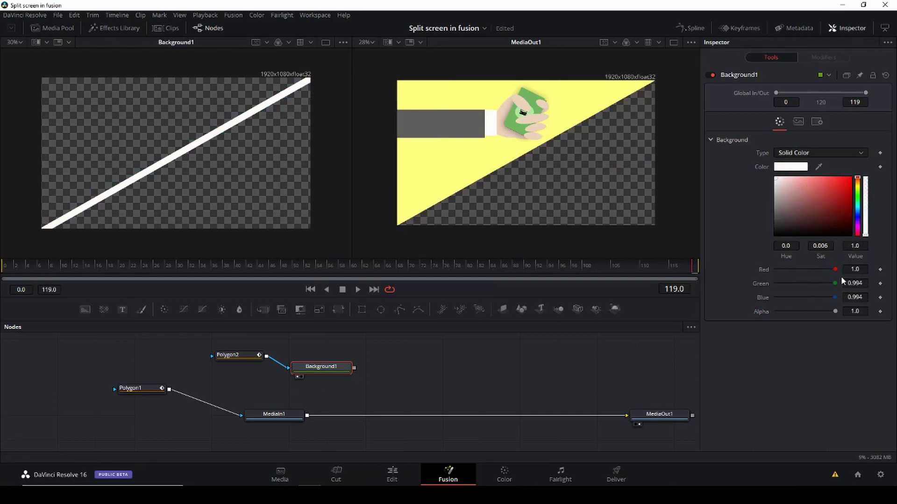
# Adjust Polygon2's corner points to narrow the white line along the split edge.
pyautogui.click(231, 355)
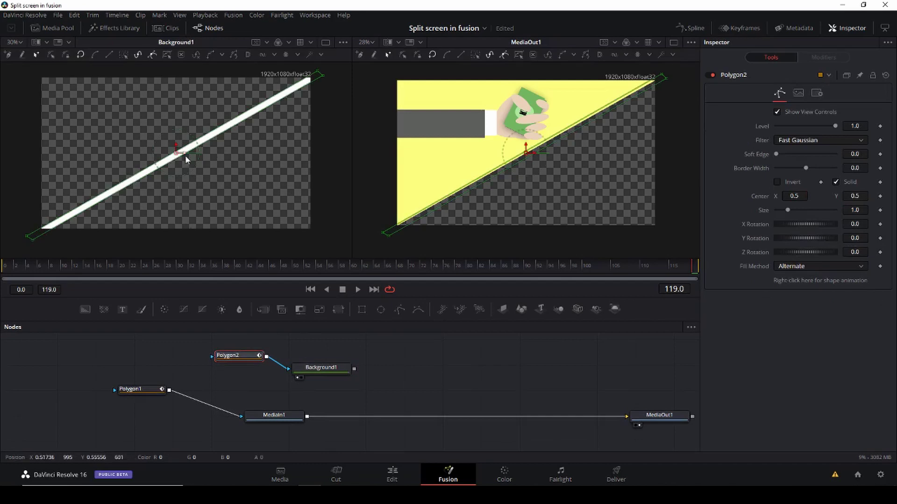
pyautogui.click(31, 239)
pyautogui.moveTo(34, 241); pyautogui.dragTo(30, 237)
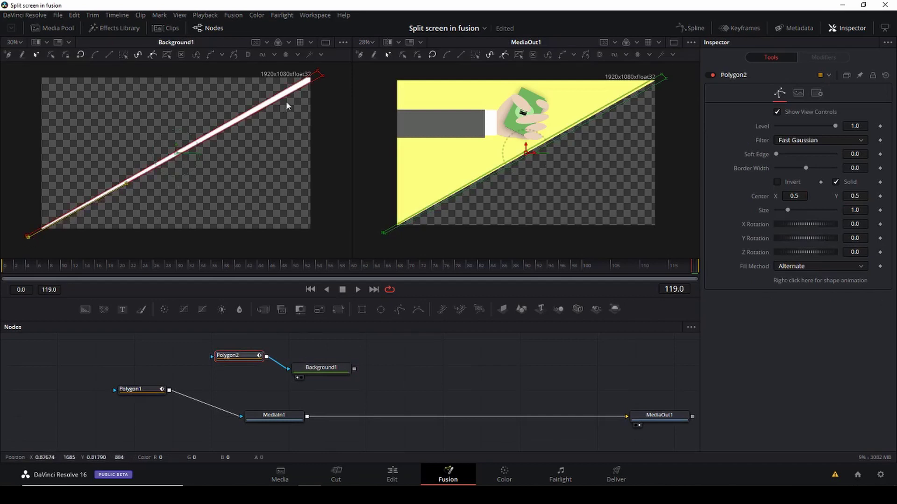
pyautogui.click(321, 75)
pyautogui.moveTo(321, 74); pyautogui.dragTo(318, 71)
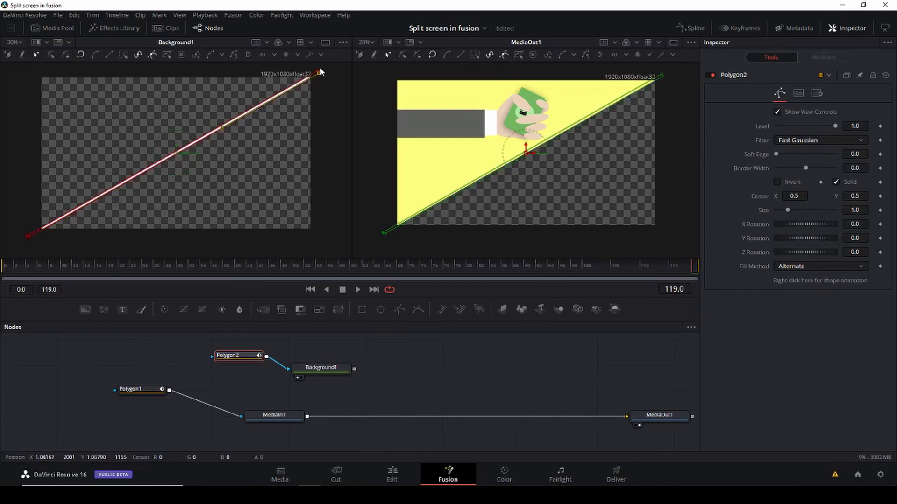
pyautogui.moveTo(319, 70); pyautogui.dragTo(321, 72)
pyautogui.click(27, 234)
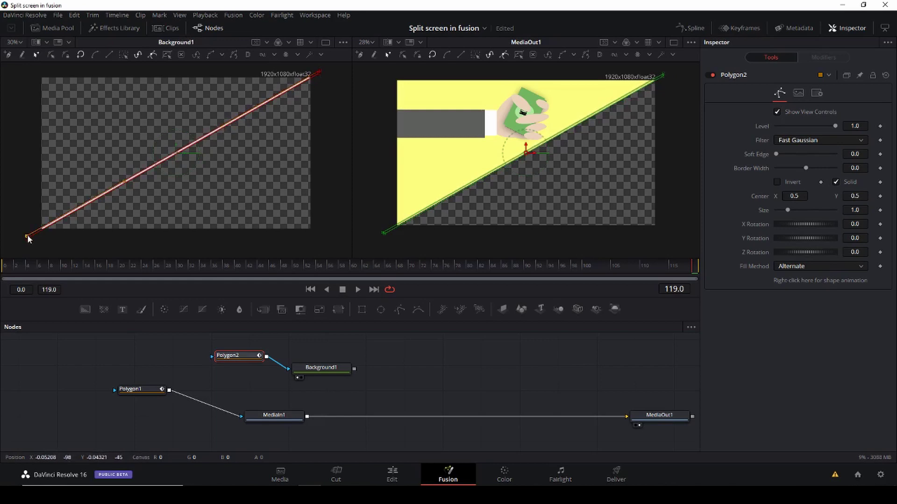
pyautogui.click(175, 153)
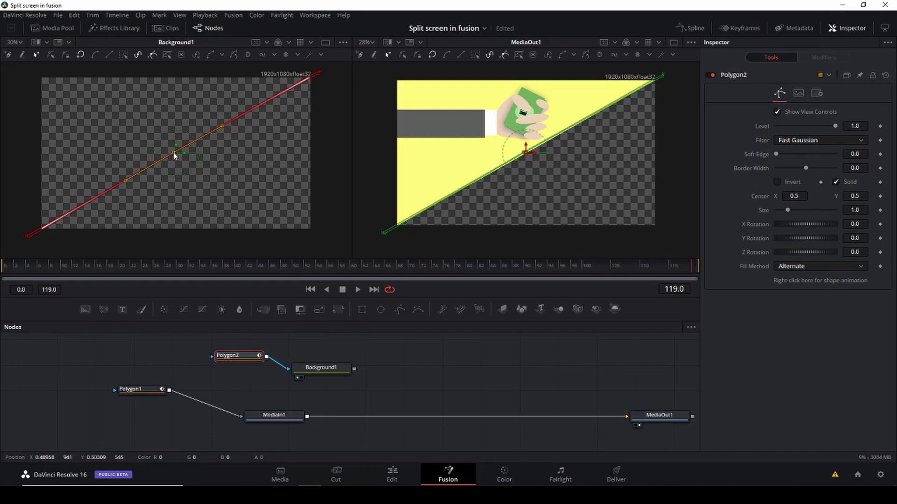
# Insert a Merge1 node between MediaIn1 and MediaOut1 with Background1 as its foreground.
pyautogui.moveTo(174, 152); pyautogui.dragTo(174, 155)
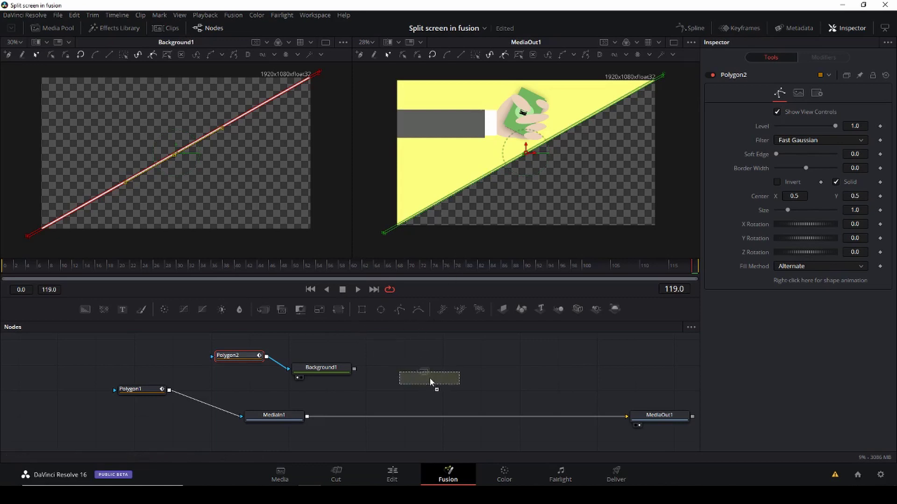
pyautogui.moveTo(429, 377); pyautogui.dragTo(400, 414)
pyautogui.moveTo(354, 369); pyautogui.dragTo(407, 415)
pyautogui.click(434, 428)
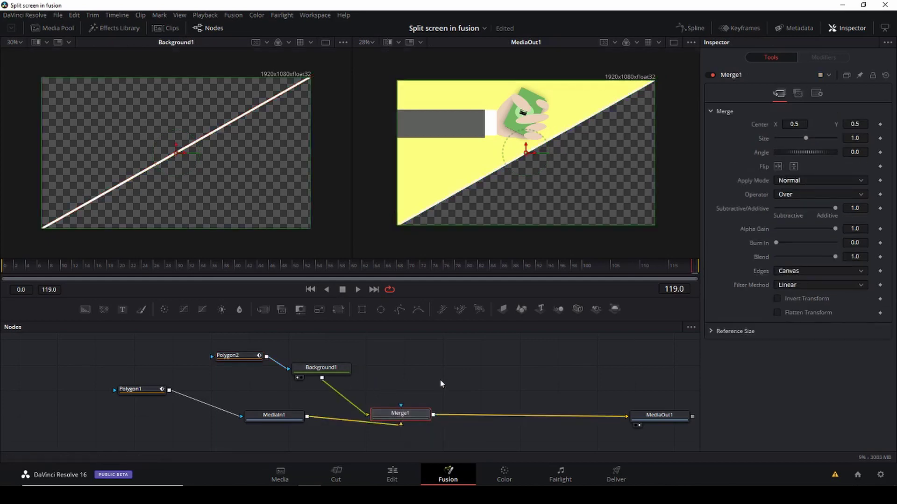
# Play the white-lined yellow/green diagonal split on the Edit page, then rewind to the start.
pyautogui.click(397, 476)
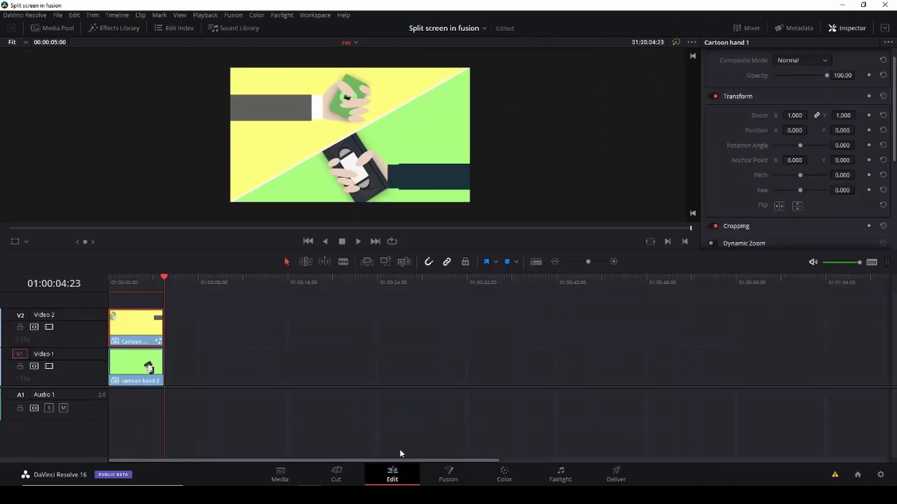
pyautogui.moveTo(132, 281); pyautogui.dragTo(91, 285)
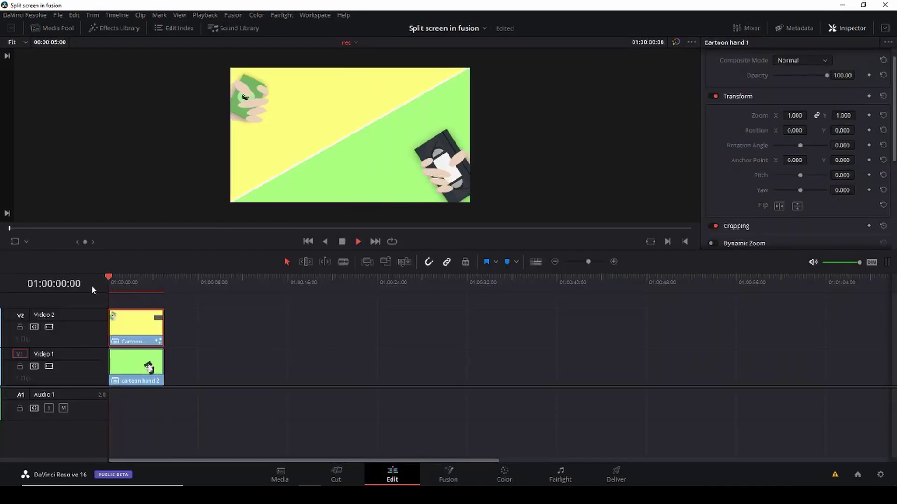
pyautogui.press('space')
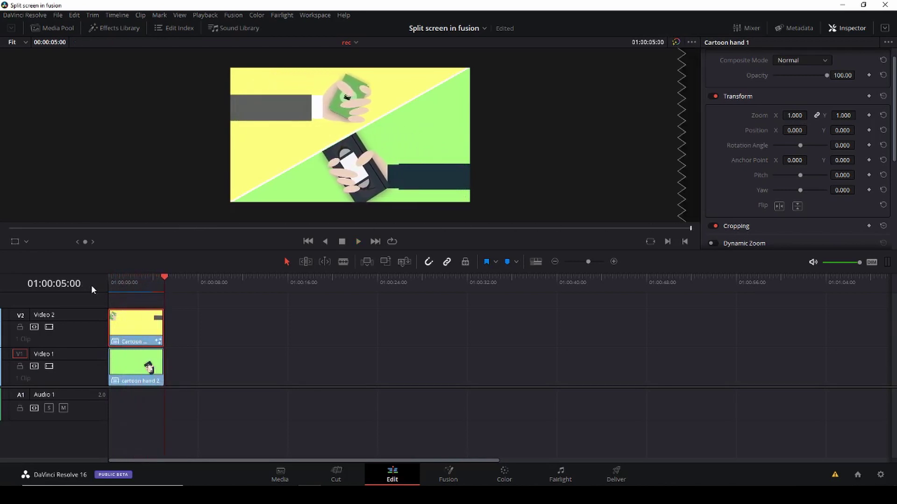
pyautogui.click(110, 279)
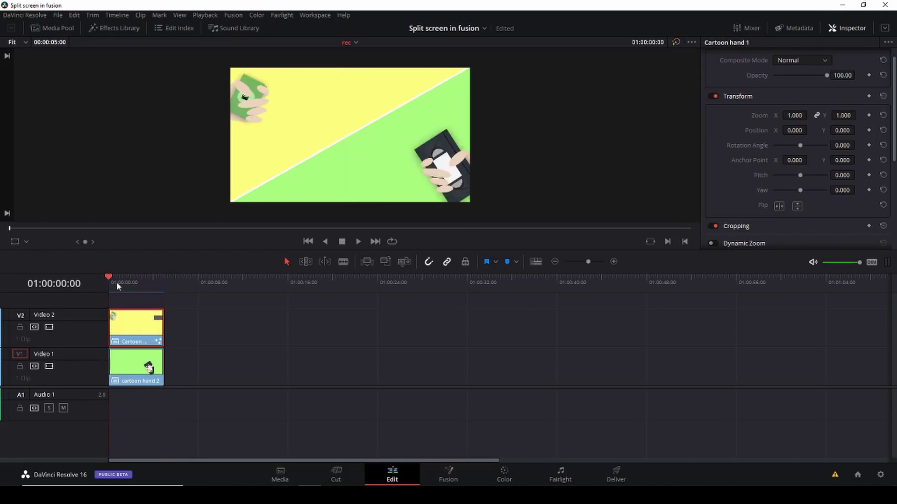
# Set Polygon2's Soft Edge to 0.0063 in Fusion and check the feathered line on the Edit page.
pyautogui.click(448, 476)
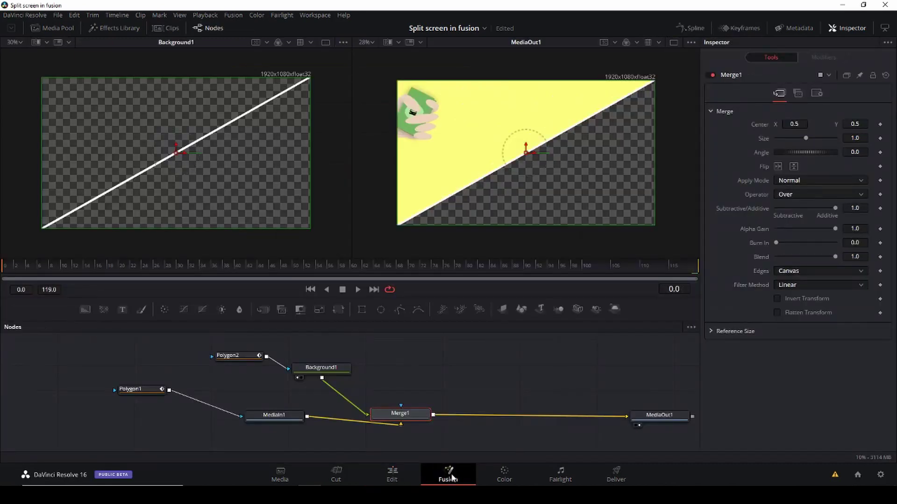
pyautogui.click(236, 356)
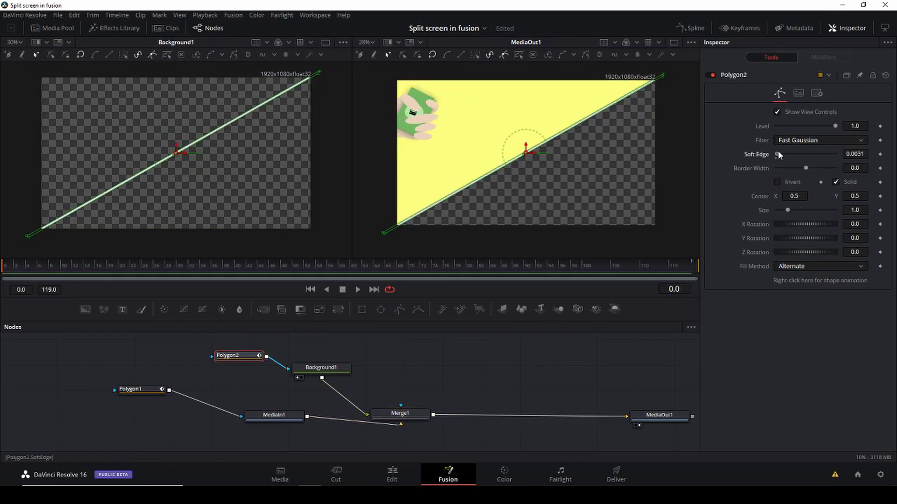
pyautogui.moveTo(778, 152); pyautogui.dragTo(778, 152)
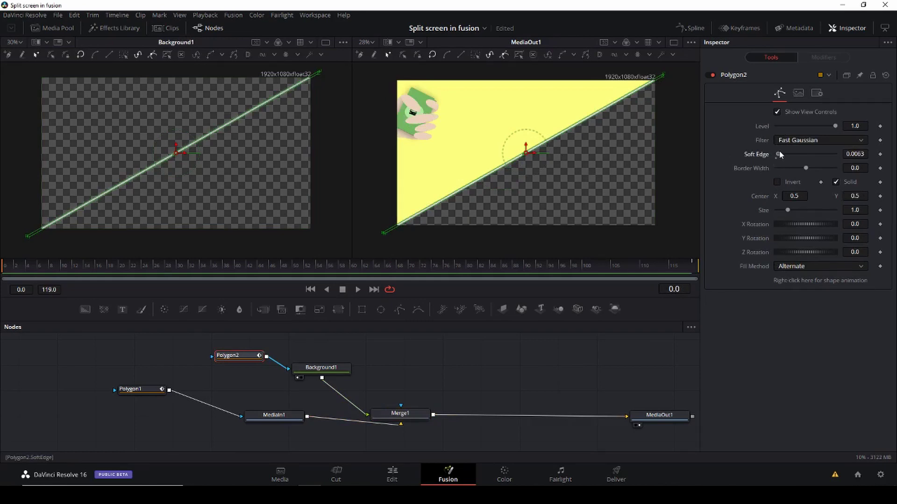
pyautogui.click(392, 474)
pyautogui.scroll(4, 346, 158)
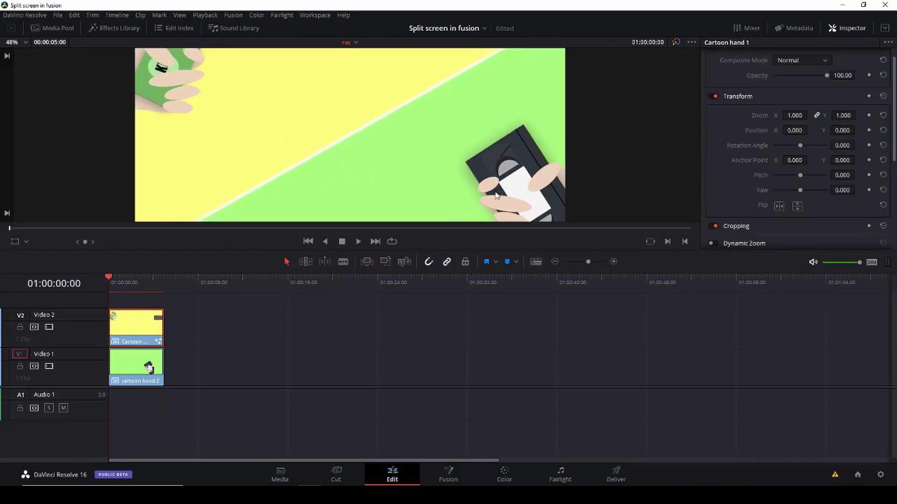
pyautogui.scroll(-3, 334, 142)
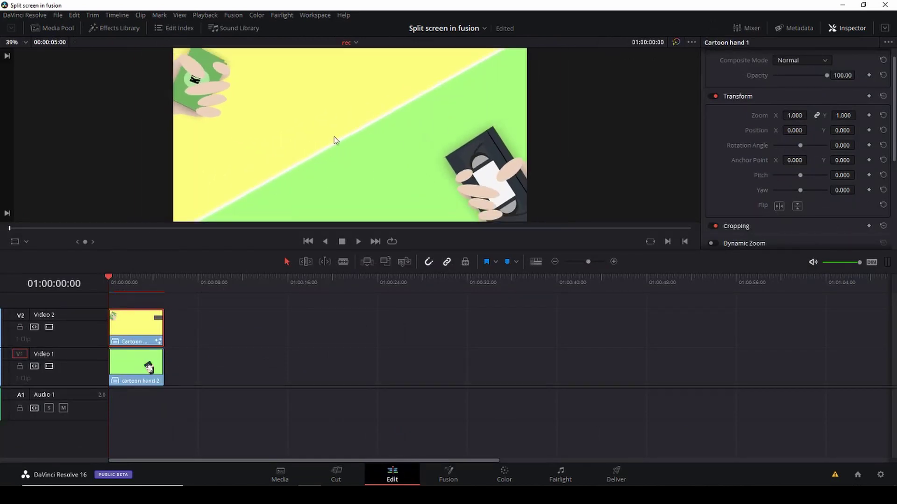